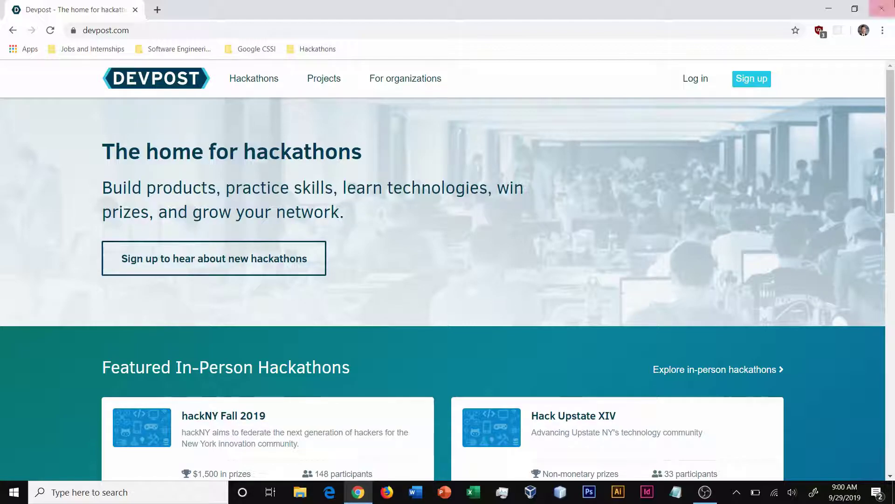
Go from the sign-up page to Log in and sign in with the existing Devpost account
click(760, 82)
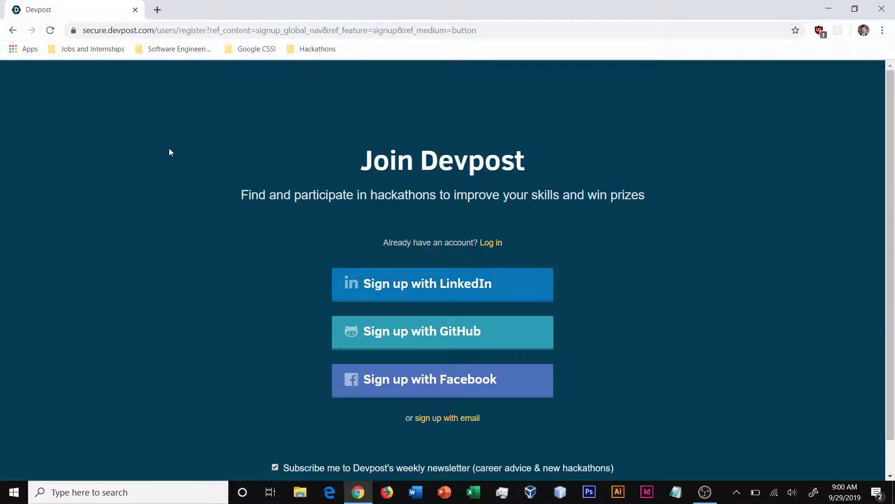
click(491, 247)
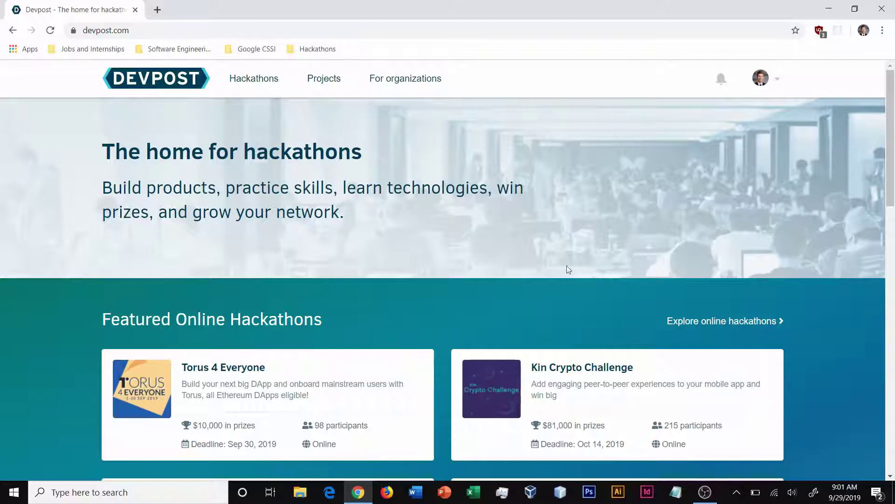
Browse the Hackathons list and open the GrizzHacks 4 hackathon card
click(264, 87)
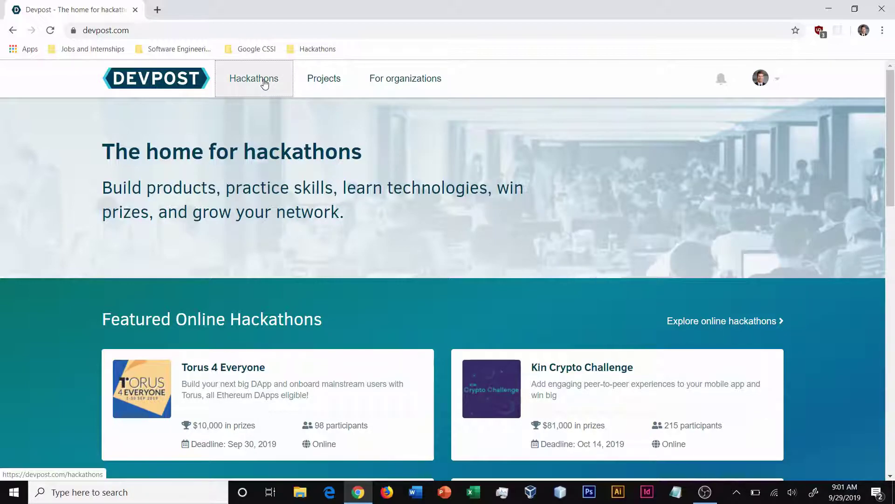
scroll(248, 187, down, 2)
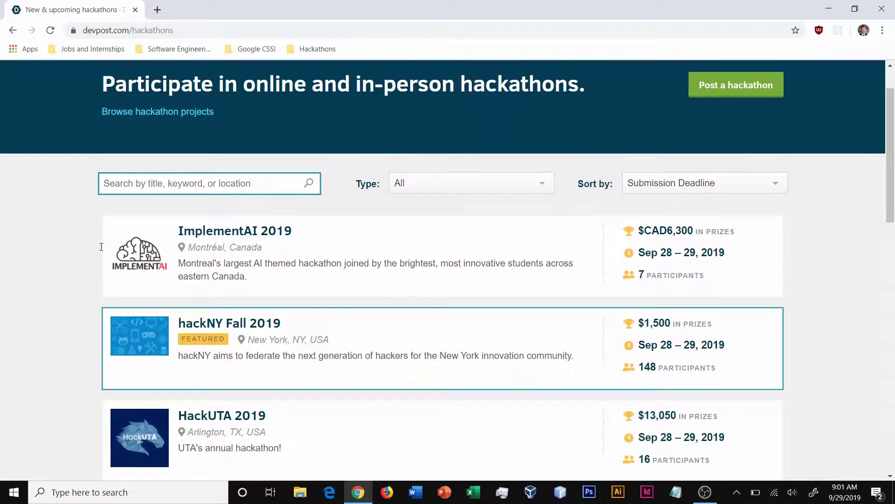
scroll(239, 215, up, 2)
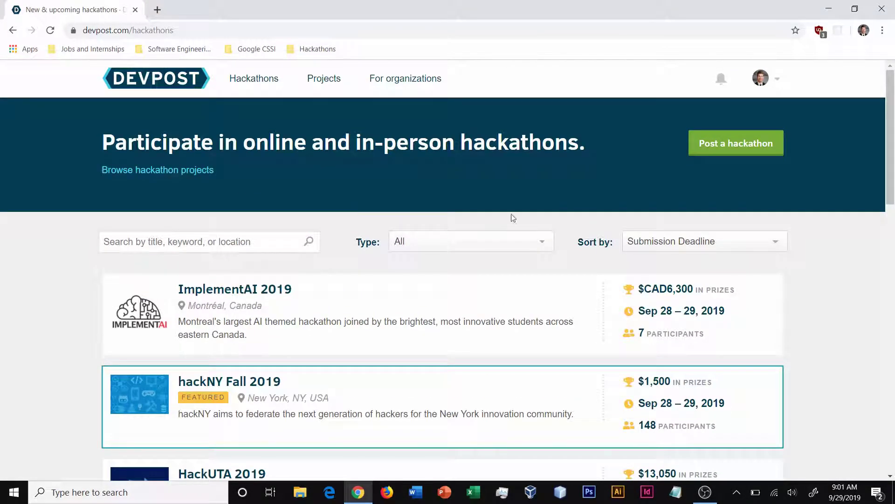
click(254, 240)
scroll(64, 309, down, 10)
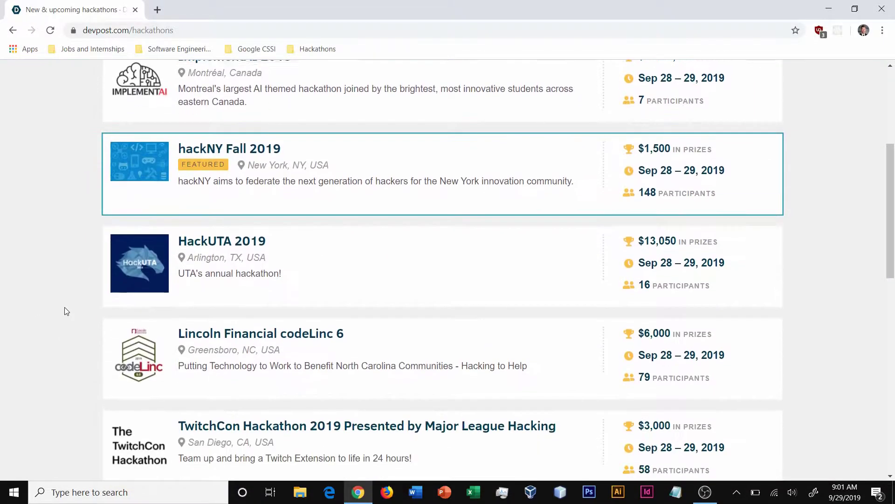
scroll(66, 311, down, 4)
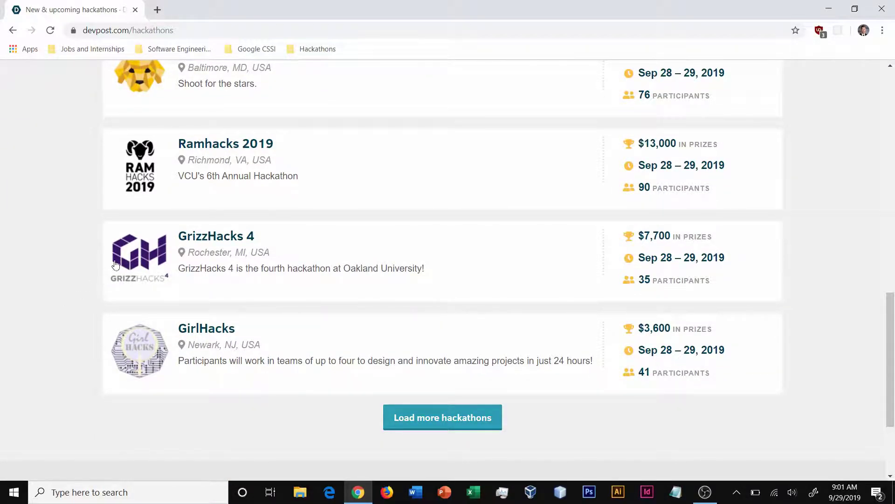
click(157, 246)
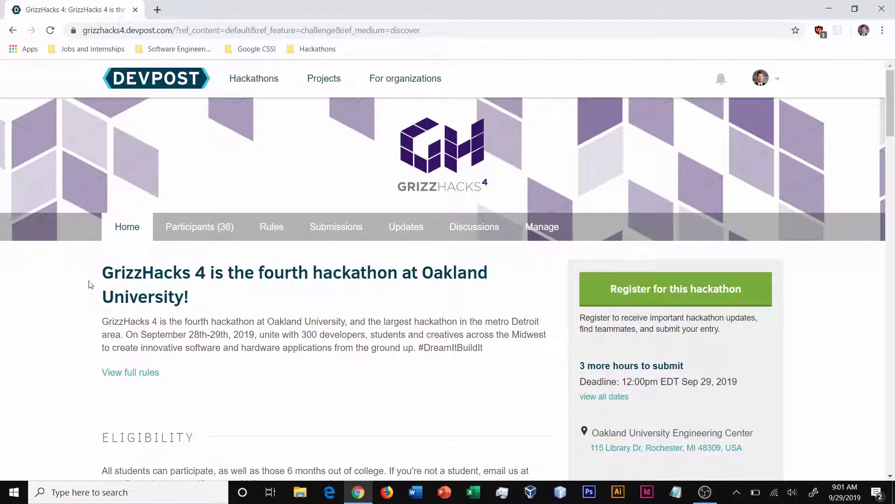
scroll(90, 285, down, 2)
scroll(90, 285, up, 2)
Register for GrizzHacks 4: have a team, heard from the organizer, motivation Other with 'Demo'
click(634, 293)
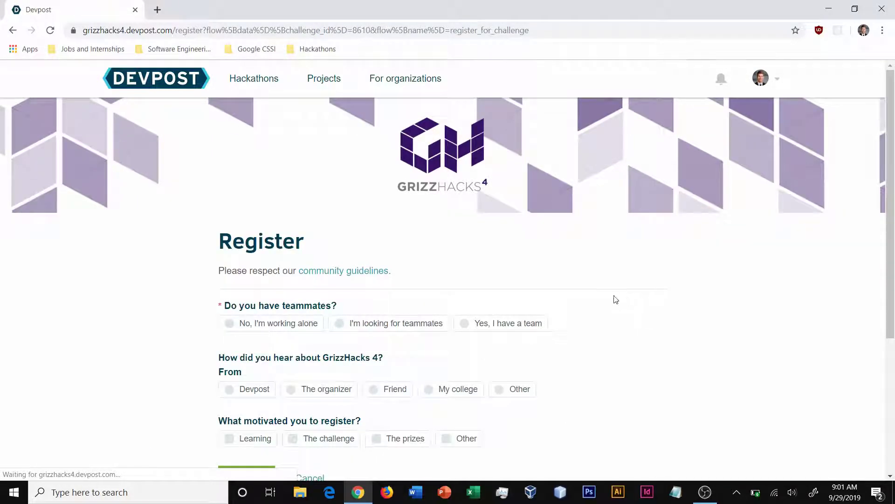
scroll(498, 251, down, 4)
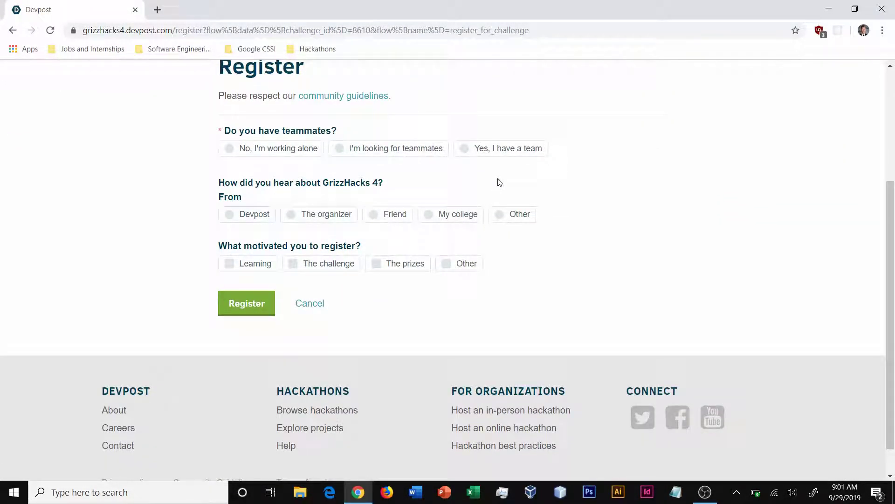
click(482, 148)
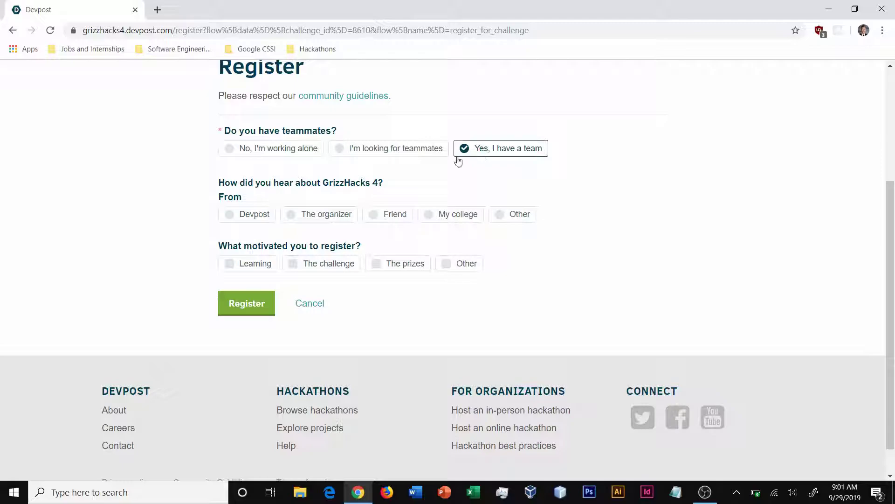
click(328, 214)
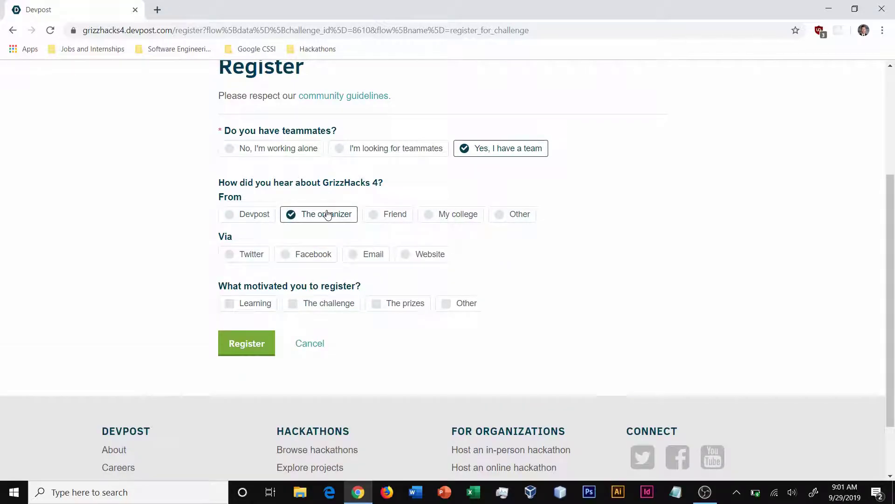
click(460, 304)
click(357, 341)
text(Demo)
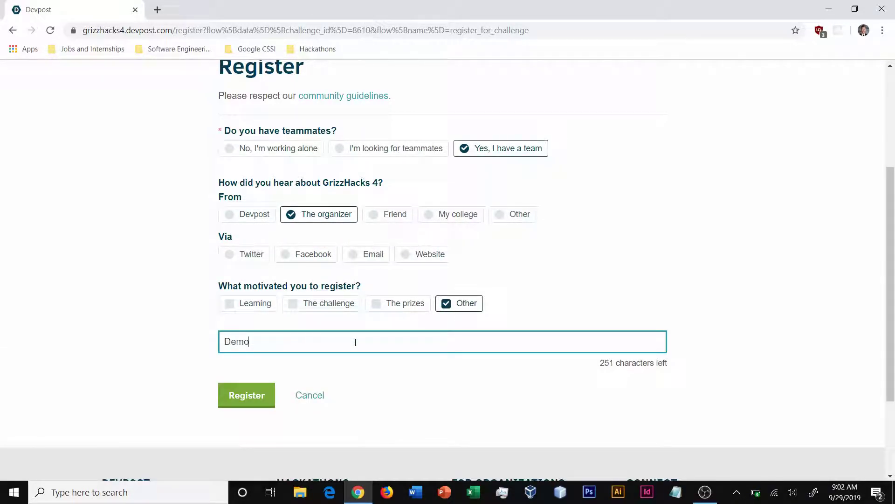
click(246, 402)
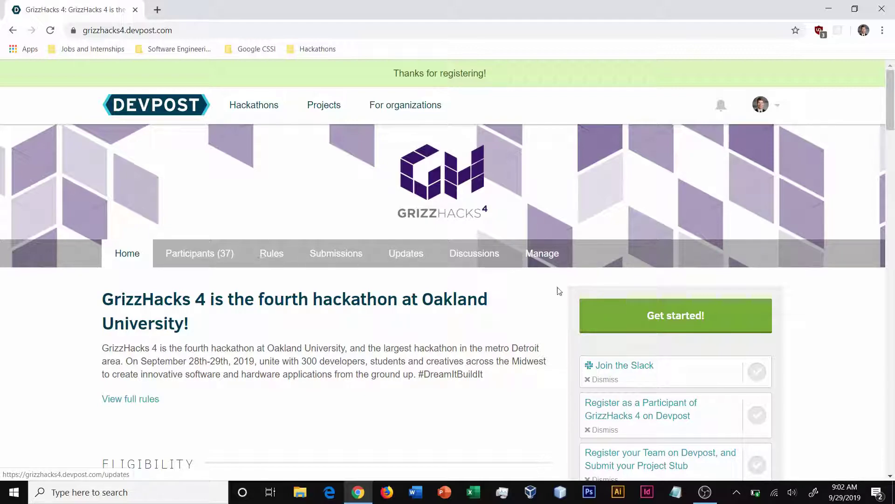
Create a new project named 'Attendance Tracking Site', pass the reCAPTCHA, and save it
click(704, 322)
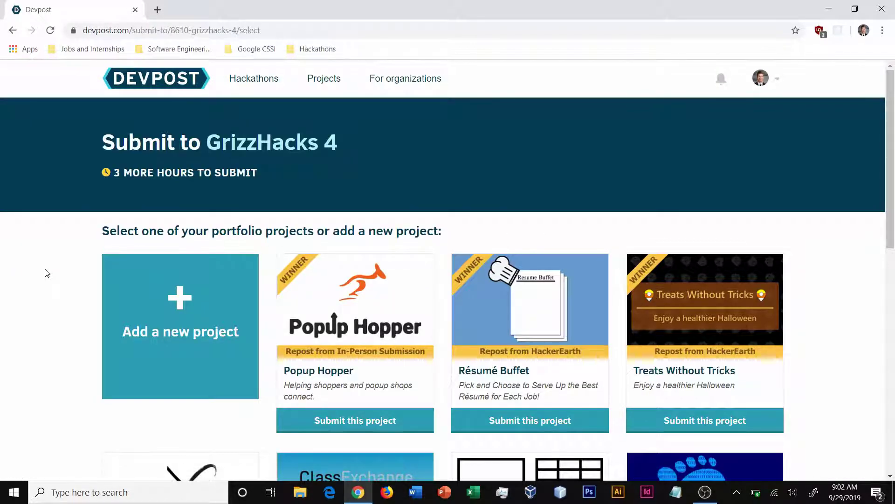
scroll(47, 273, down, 5)
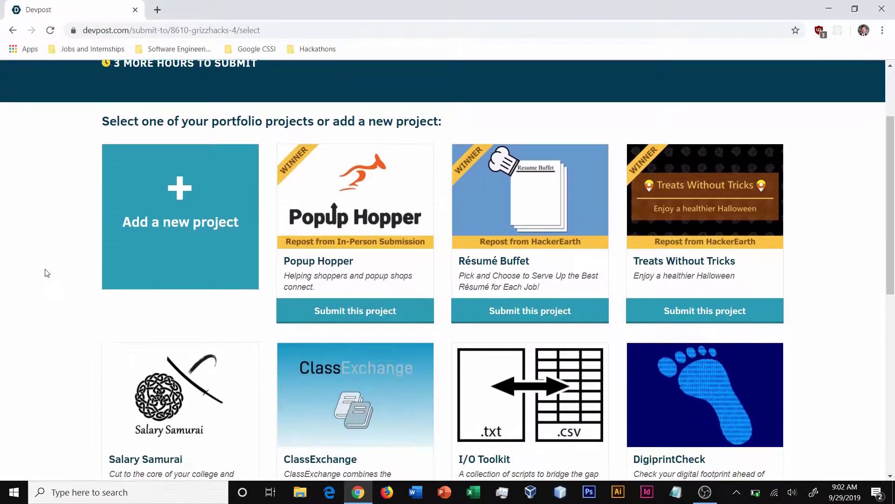
scroll(47, 273, down, 6)
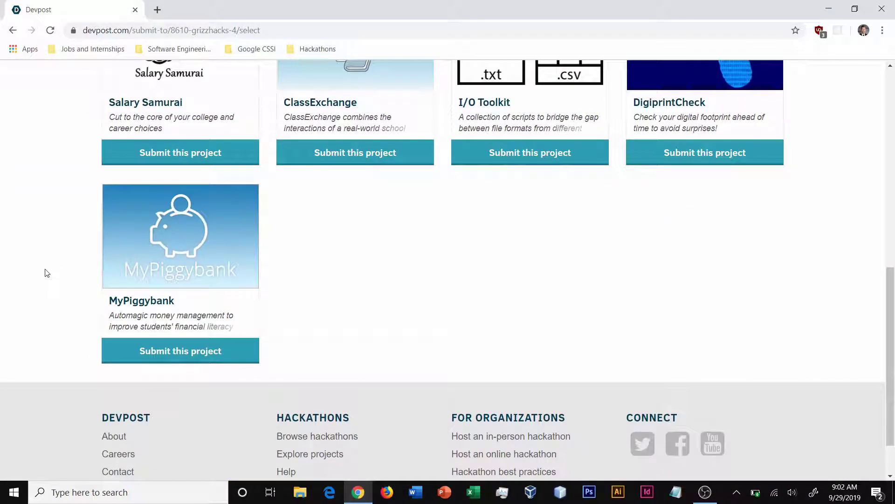
scroll(47, 273, up, 10)
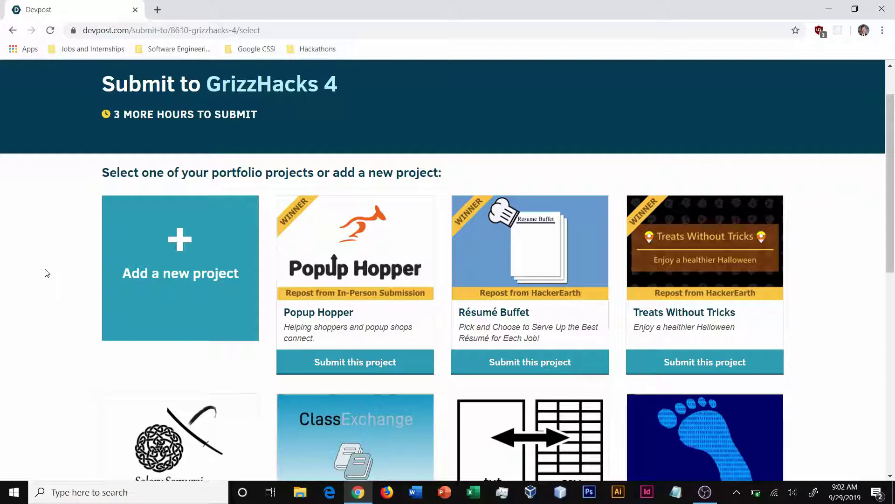
click(227, 273)
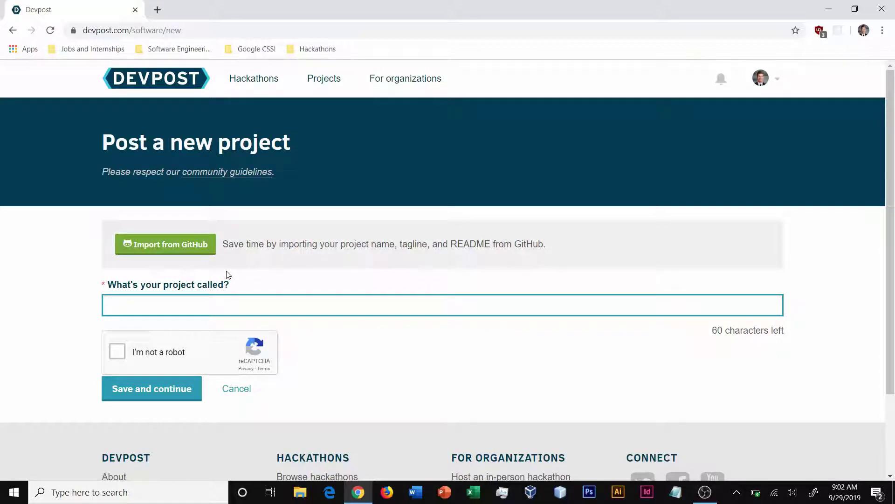
text(Attendance Tracking Site)
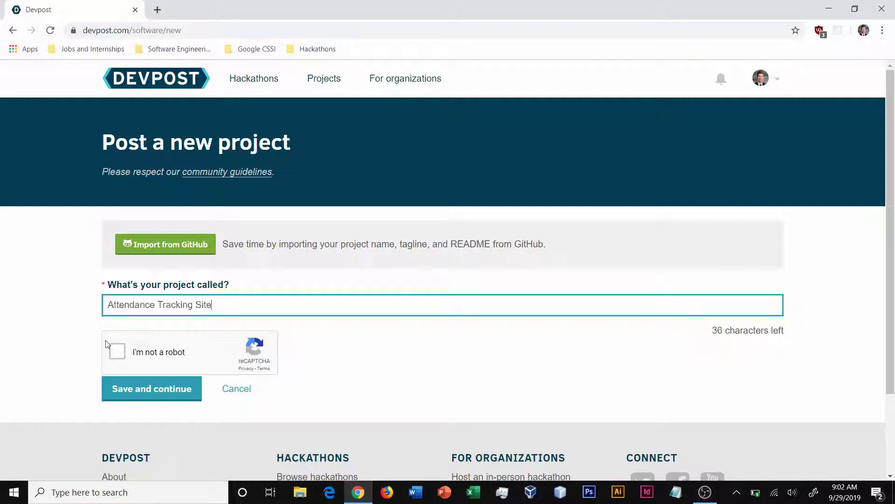
click(117, 350)
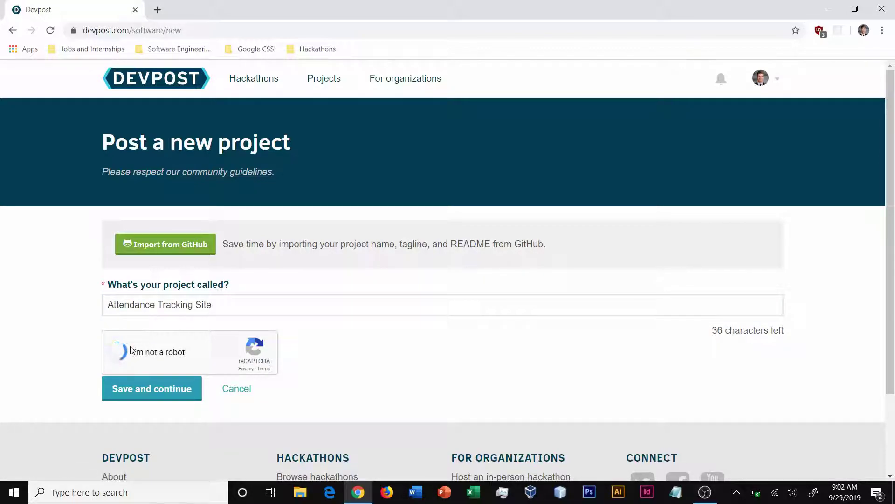
click(170, 391)
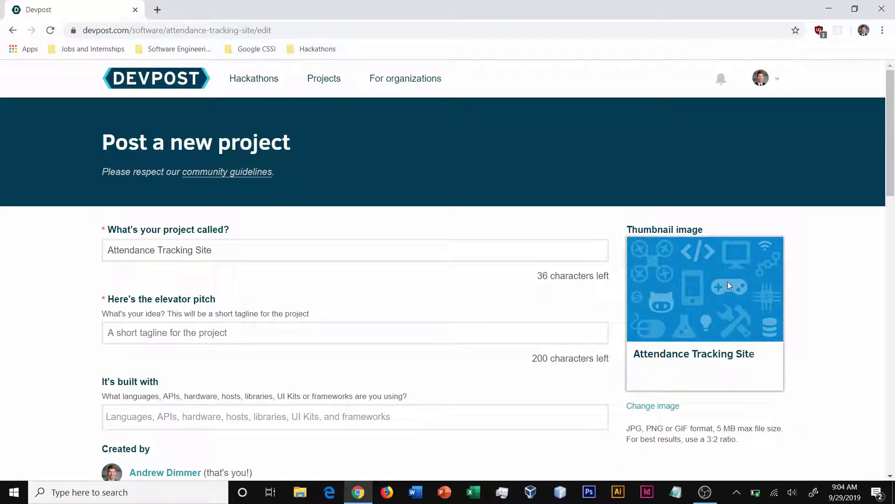
Visit the elevator pitch and team member fields, then load the story headings from Inspiration onward
click(289, 334)
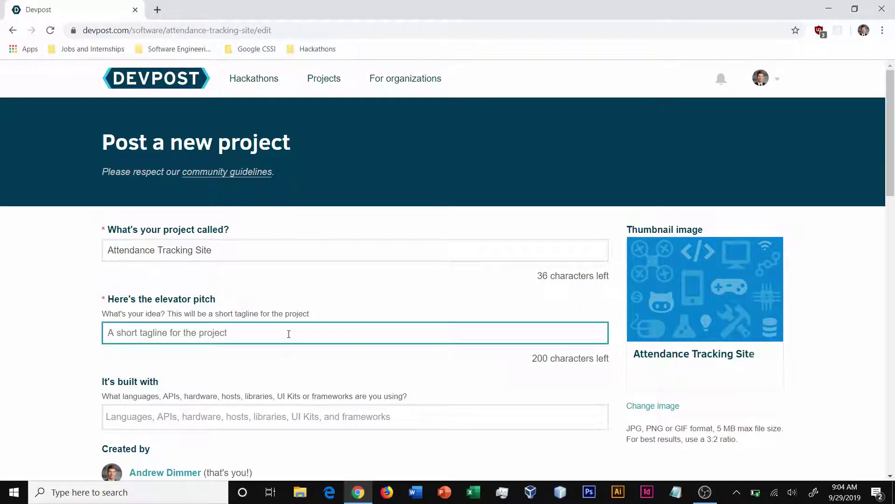
scroll(287, 334, down, 4)
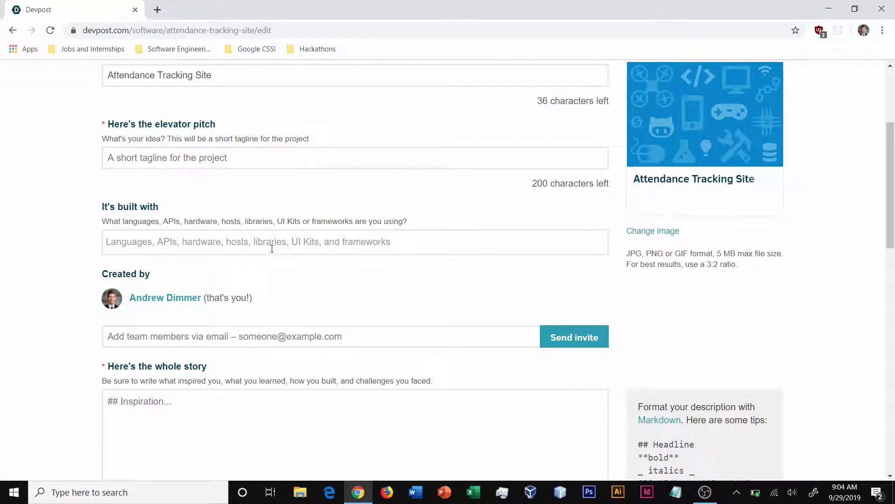
scroll(272, 248, down, 2)
click(302, 220)
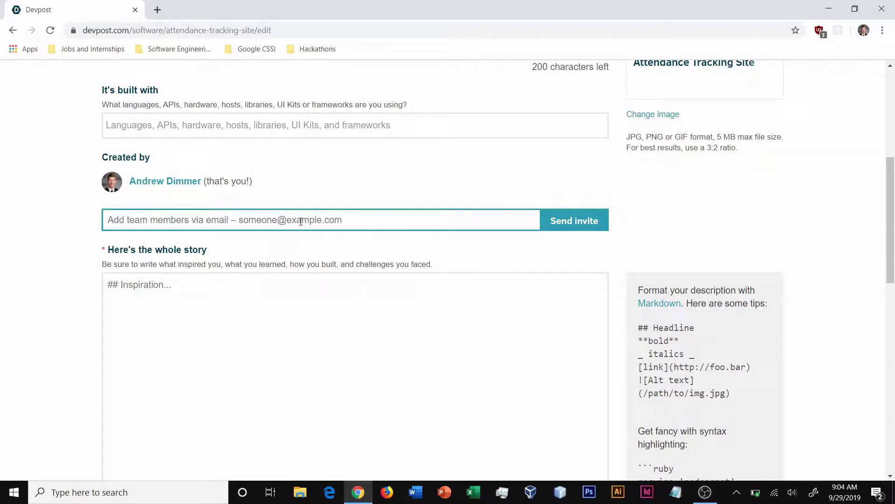
scroll(301, 221, down, 3)
click(266, 155)
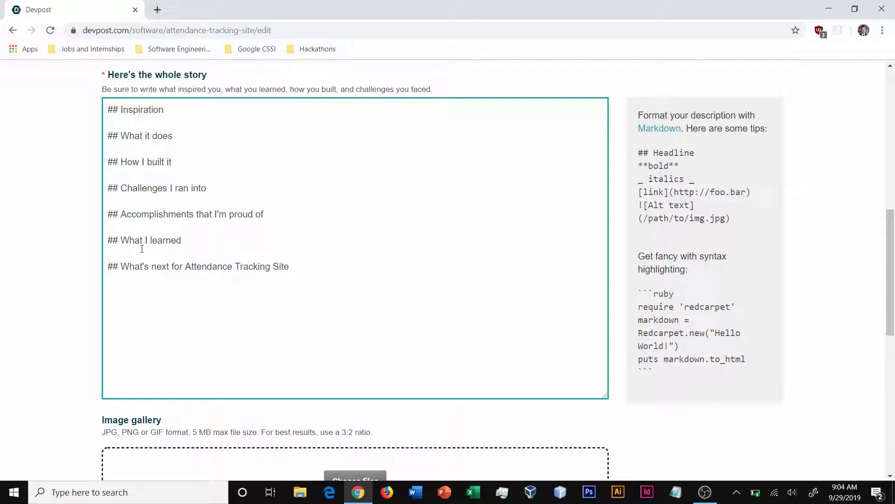
Fill the Try it out and Video demo link fields, save, and reach the GrizzHacks 4 submission page
scroll(142, 248, down, 5)
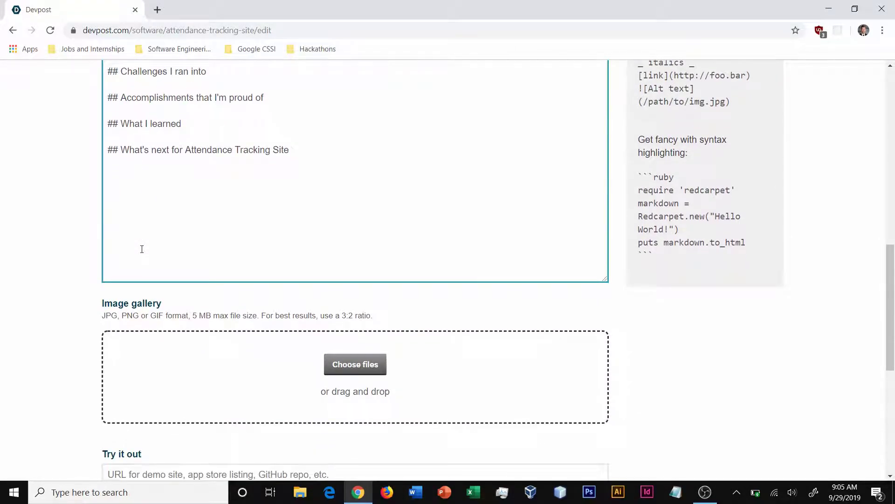
scroll(259, 249, down, 3)
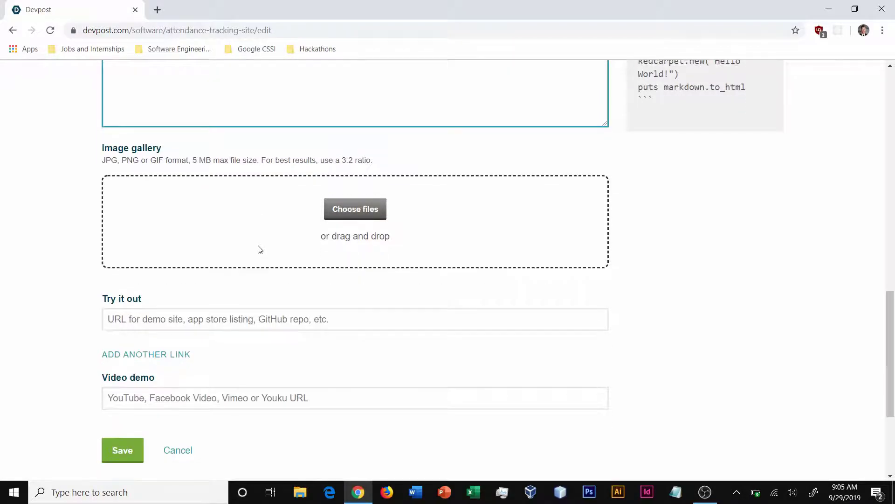
click(233, 242)
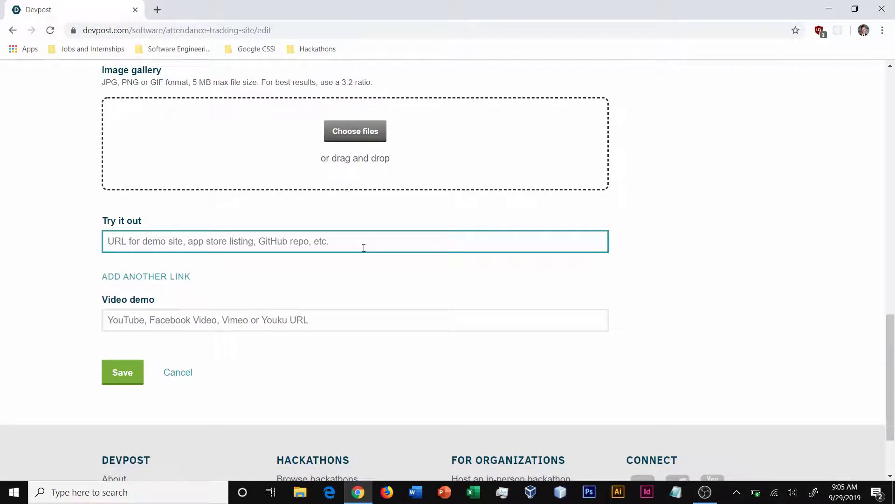
click(166, 285)
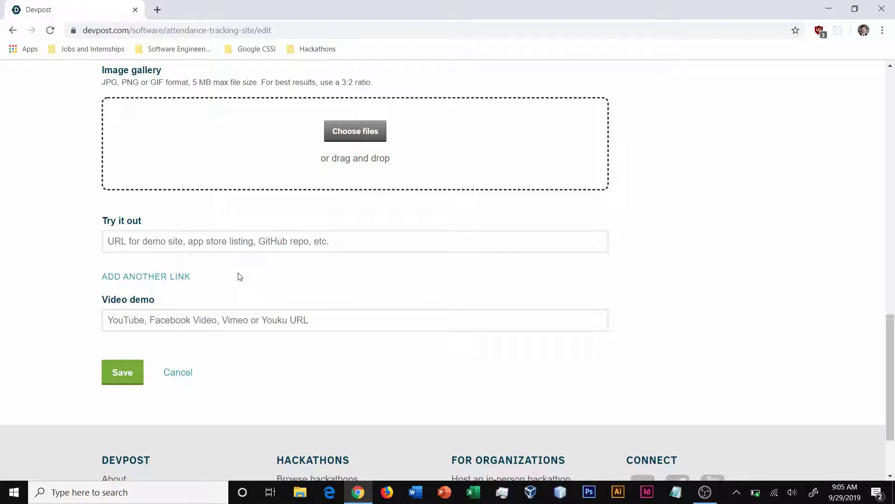
click(187, 319)
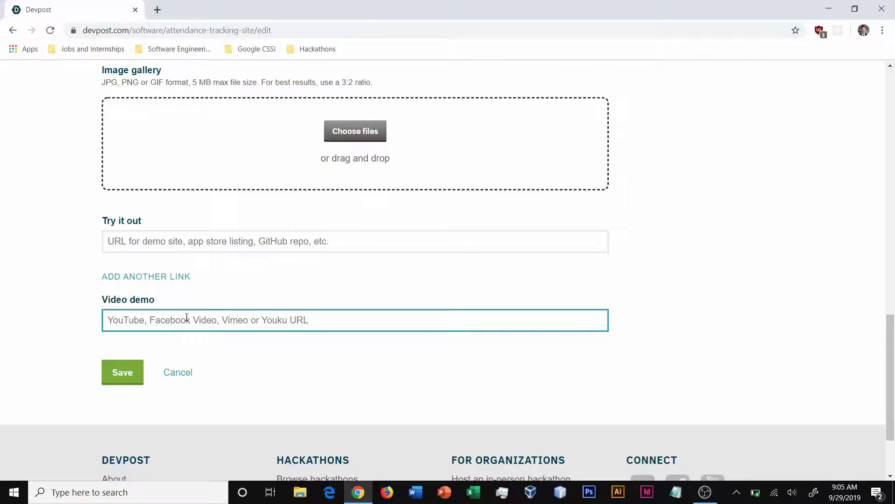
click(624, 255)
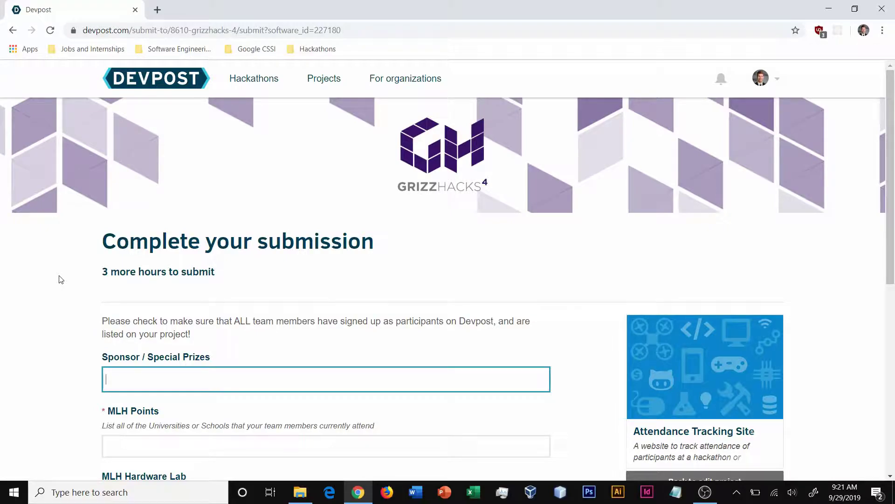
Enter the project for Best Web App and Best use of Google Cloud, then complete the submission
scroll(81, 375, down, 3)
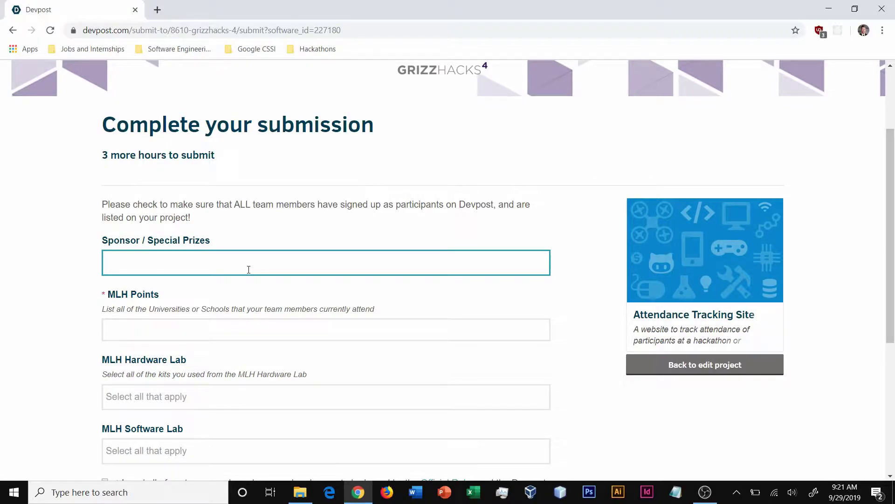
click(248, 271)
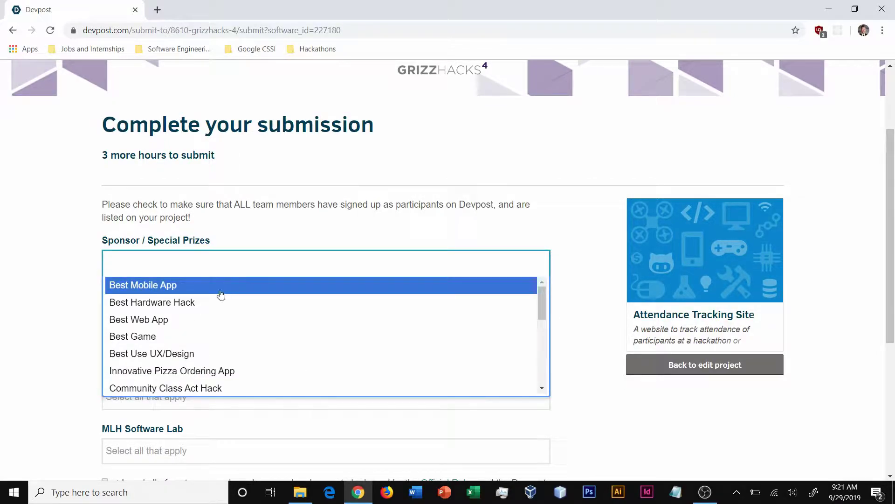
click(200, 319)
click(204, 266)
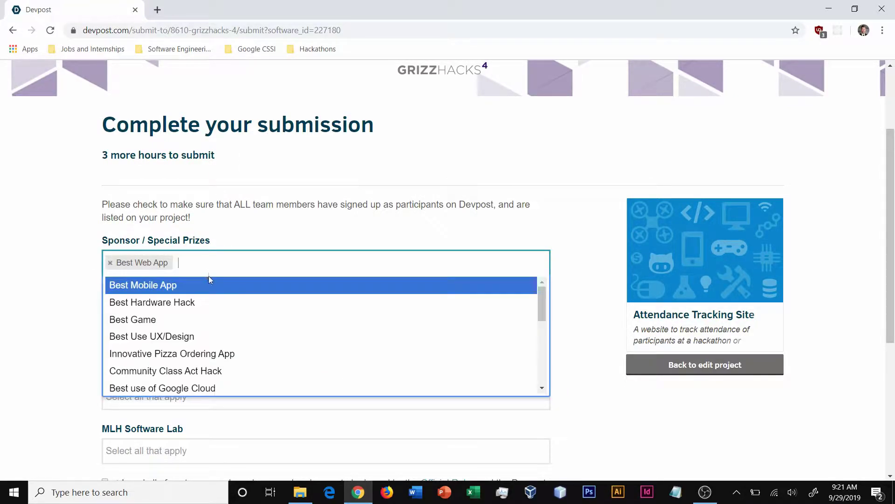
scroll(230, 373, down, 1)
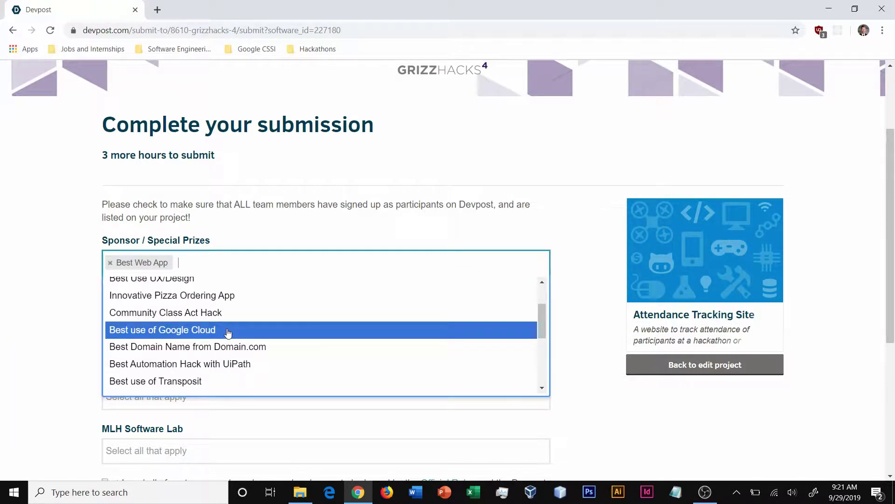
click(230, 332)
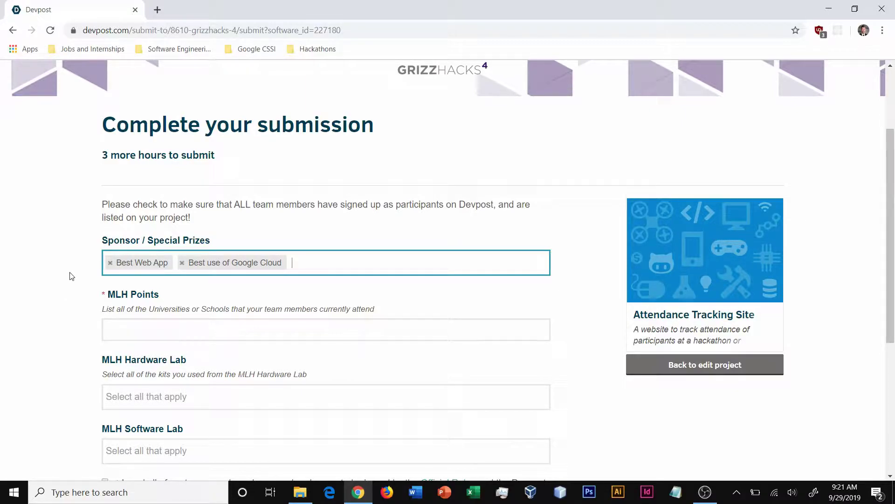
scroll(68, 277, down, 1)
scroll(67, 278, down, 1)
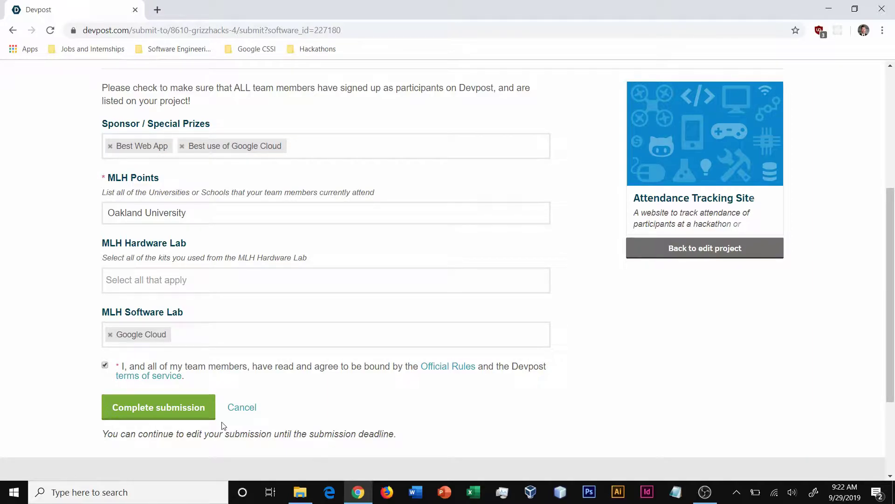
click(198, 410)
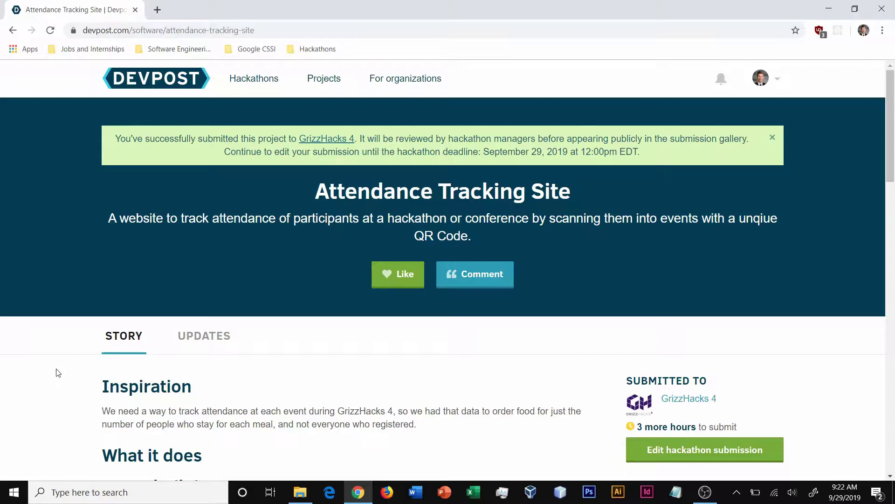
Scroll the Attendance Tracking Site project page and place the cursor in 'Describe your contribution'
scroll(58, 372, down, 3)
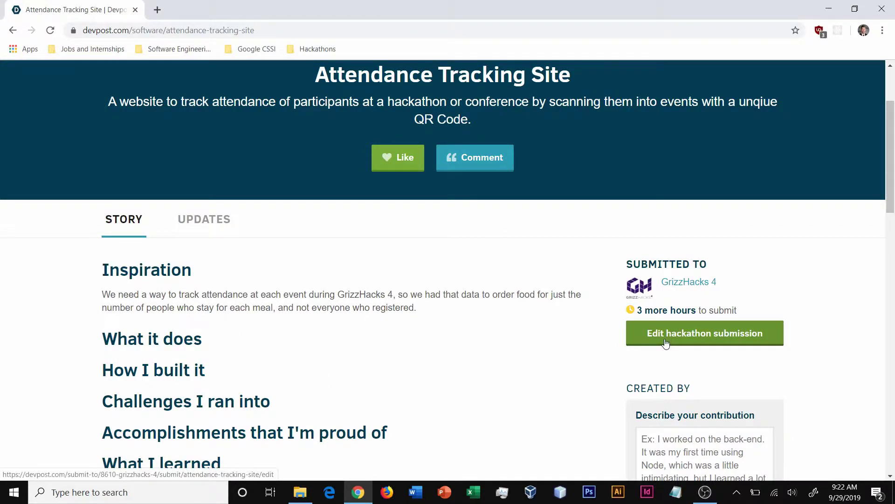
scroll(666, 343, down, 5)
click(702, 234)
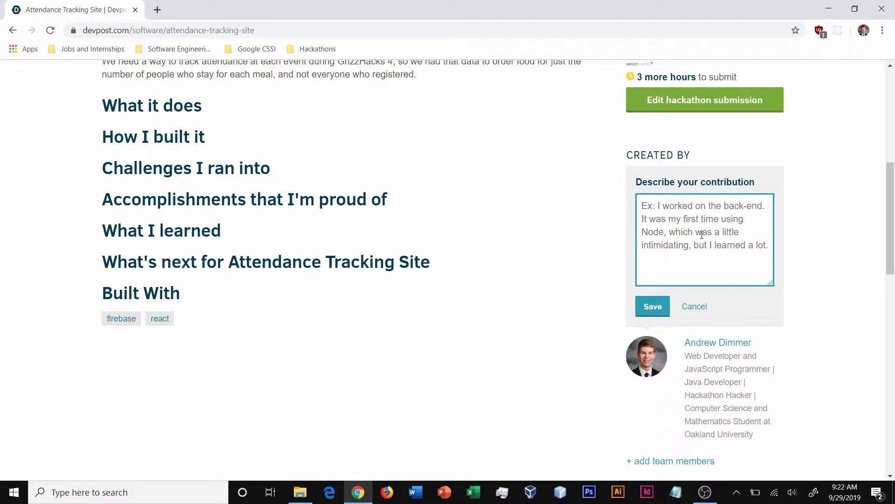